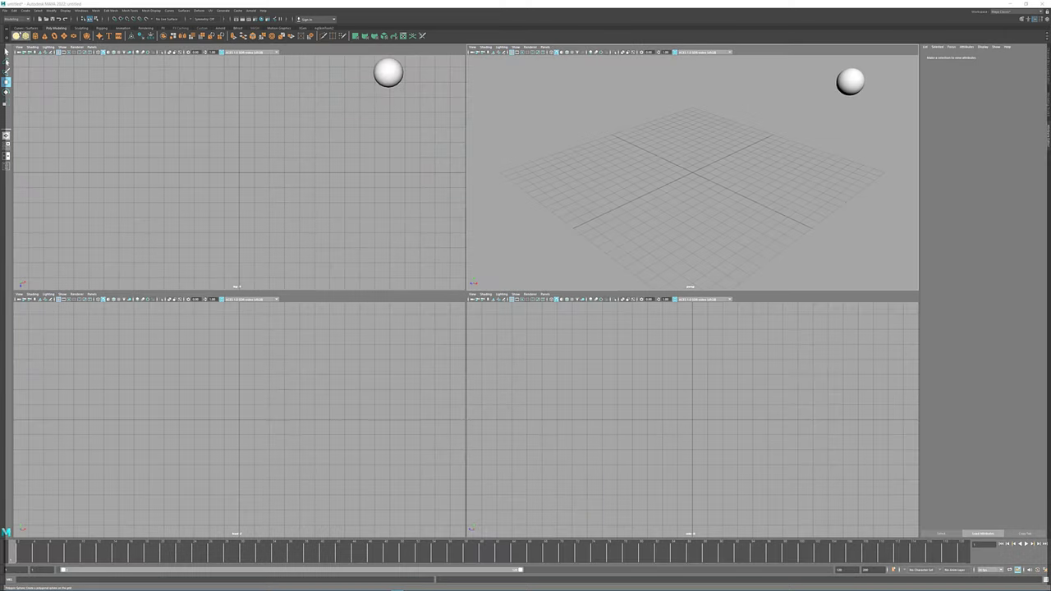
- Create a polygon cube scaled up uniformly at the origin, then add a polygon plane
left_click(27, 36)
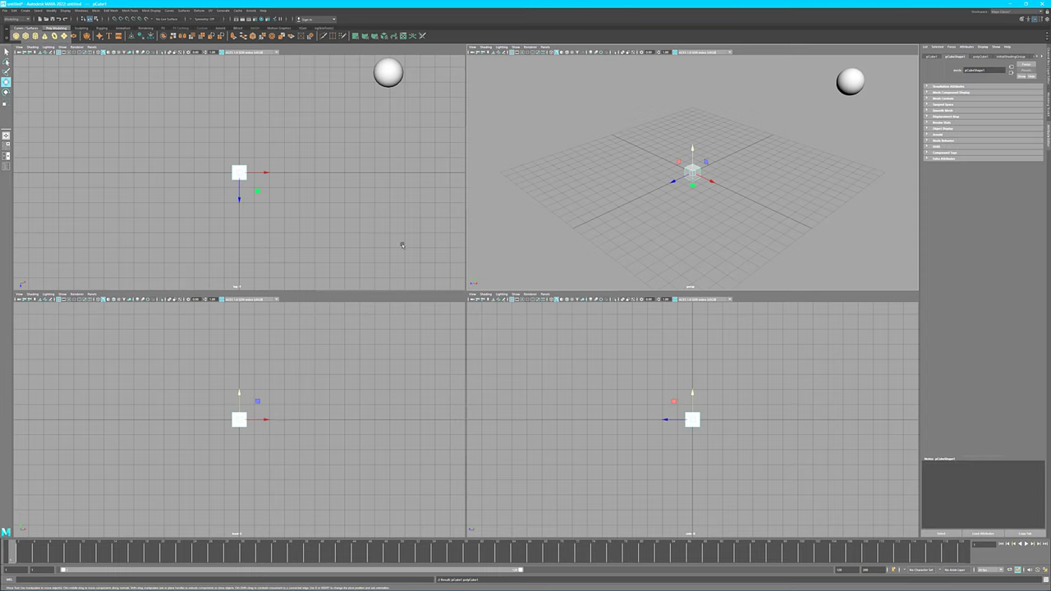
key("r")
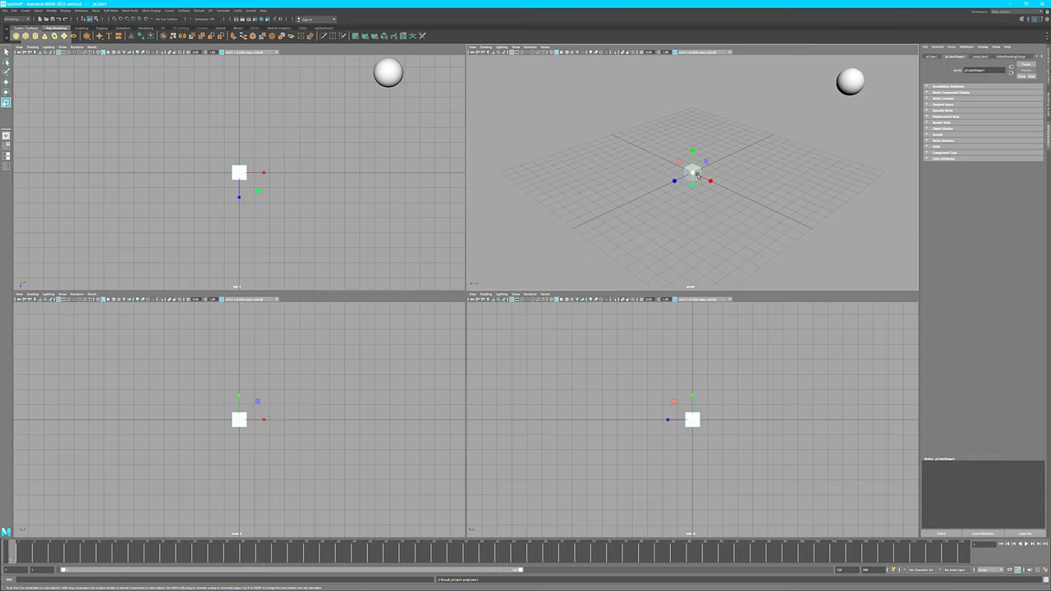
left_click_drag(691, 174, 773, 193)
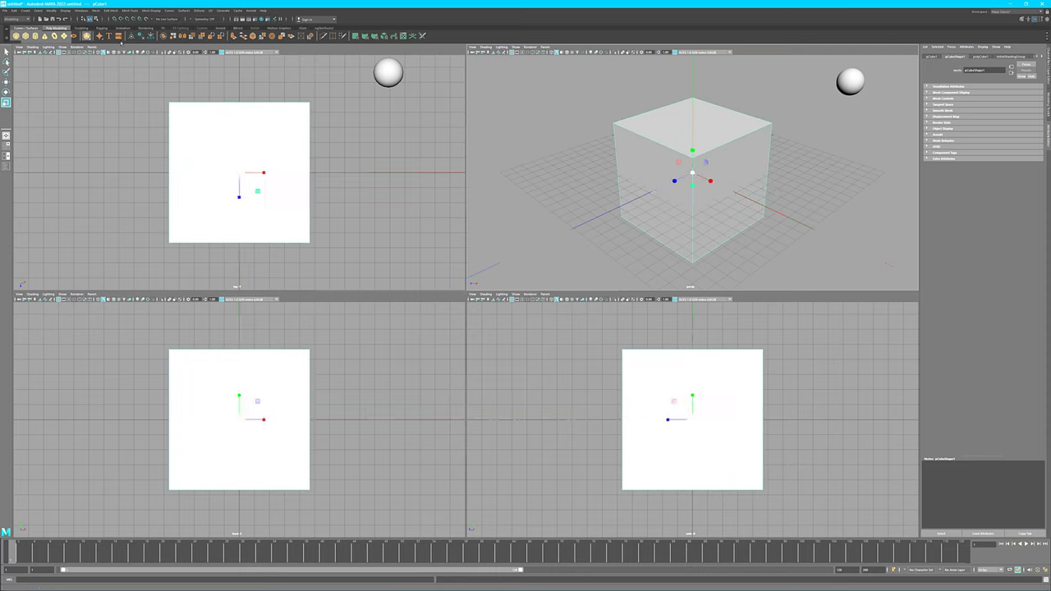
left_click(64, 36)
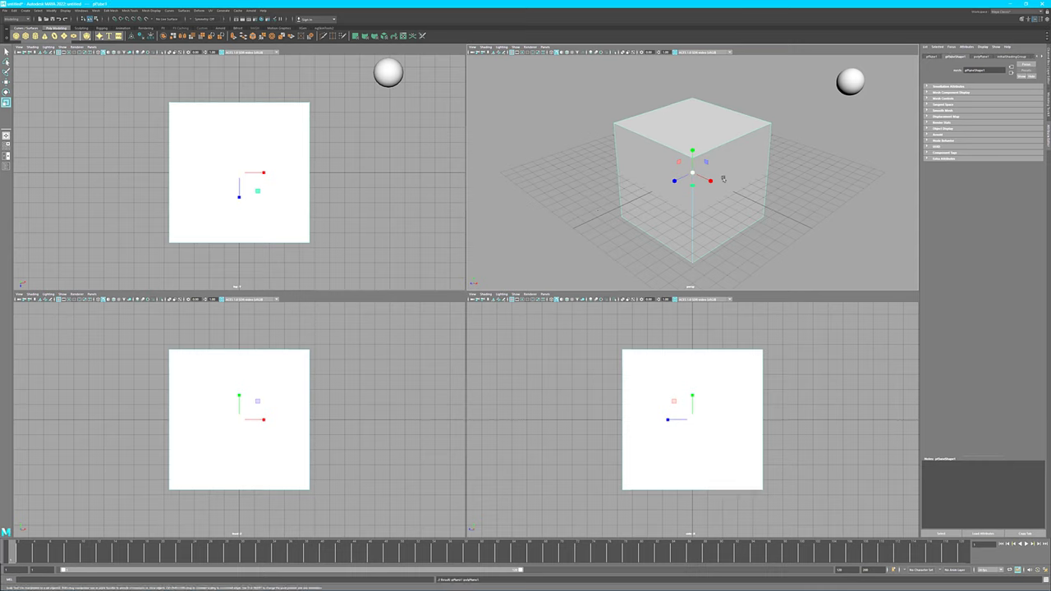
- Scale pPlane1 up into a wide floor in wireframe view
key("4")
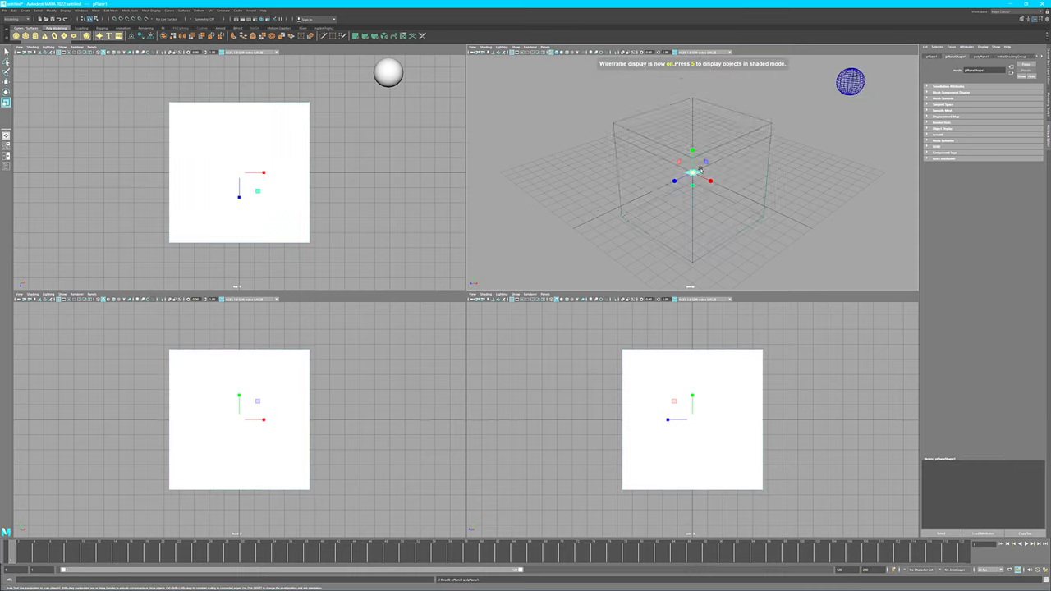
key("ctrl+1")
left_click_drag(697, 170, 602, 169)
key("ctrl+1")
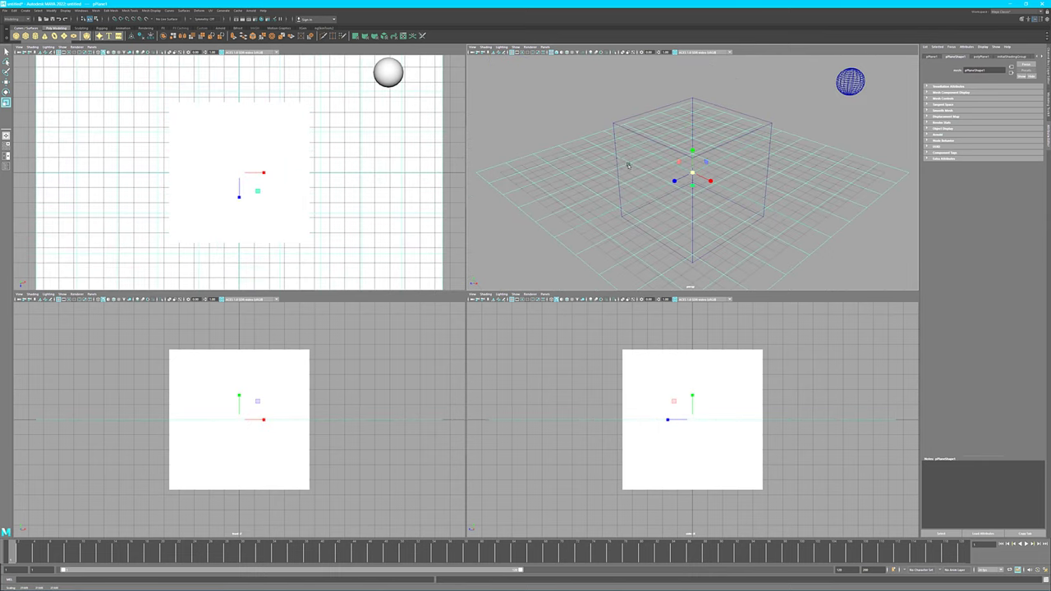
- Back in shaded view, stretch pCube1 taller along Y
key("5")
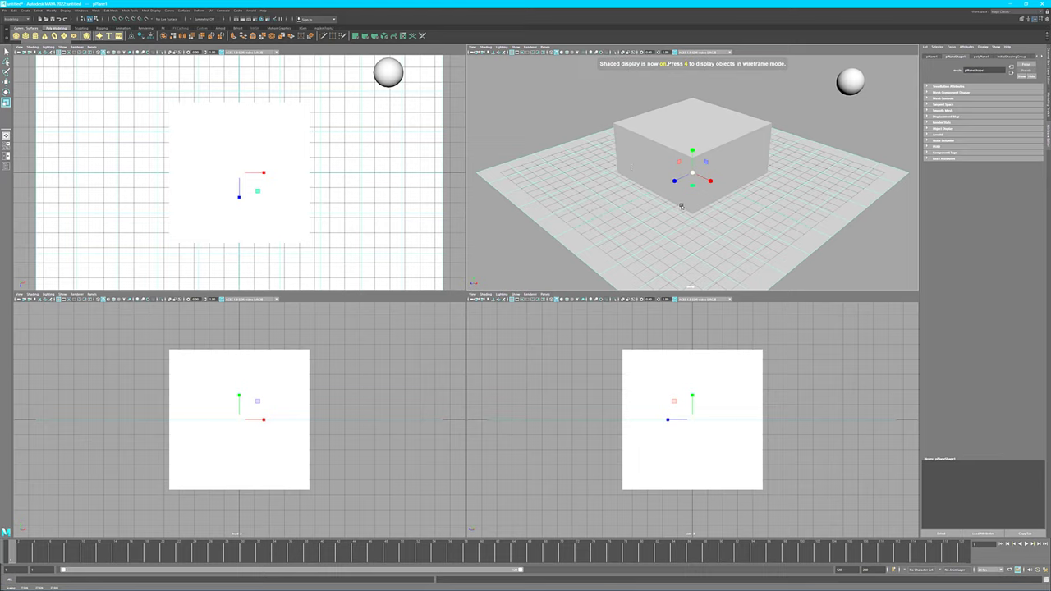
left_click(711, 148)
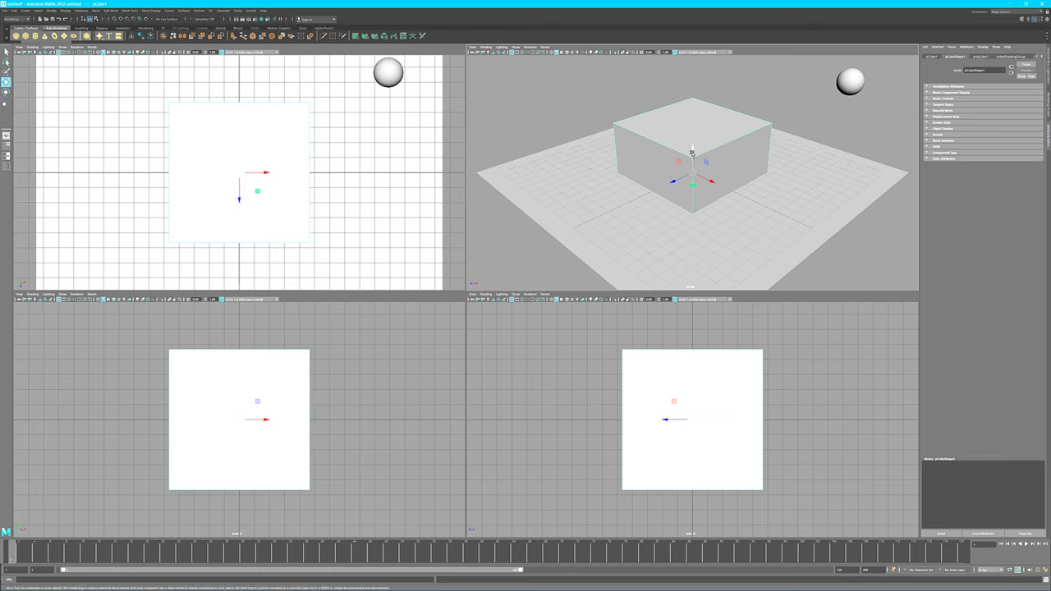
left_click_drag(693, 153, 703, 98)
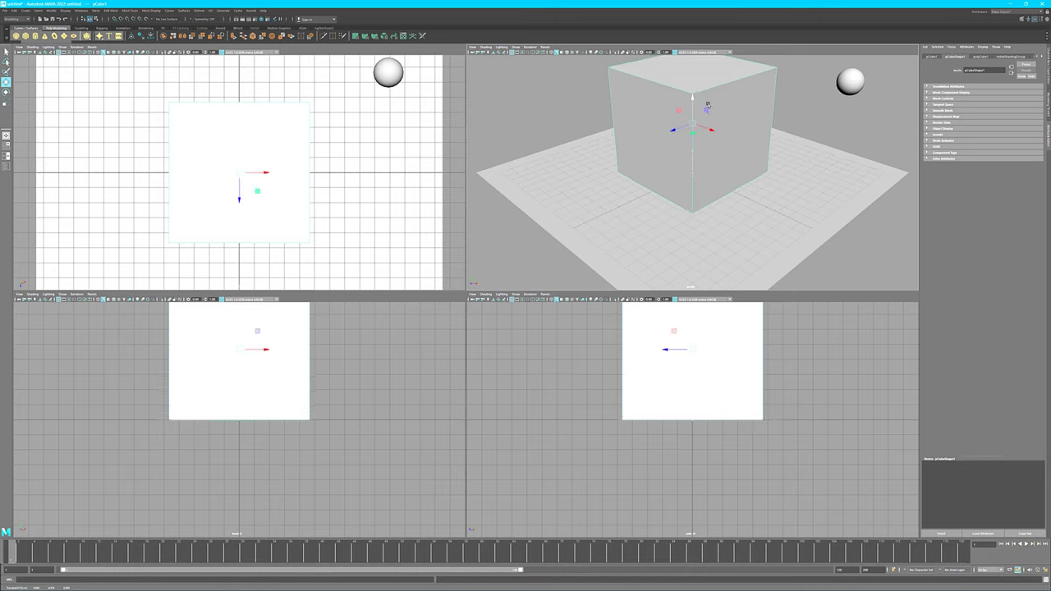
- Delete the existing sphere from the scene
scroll(739, 159, "down", 2)
scroll(739, 151, "down", 2)
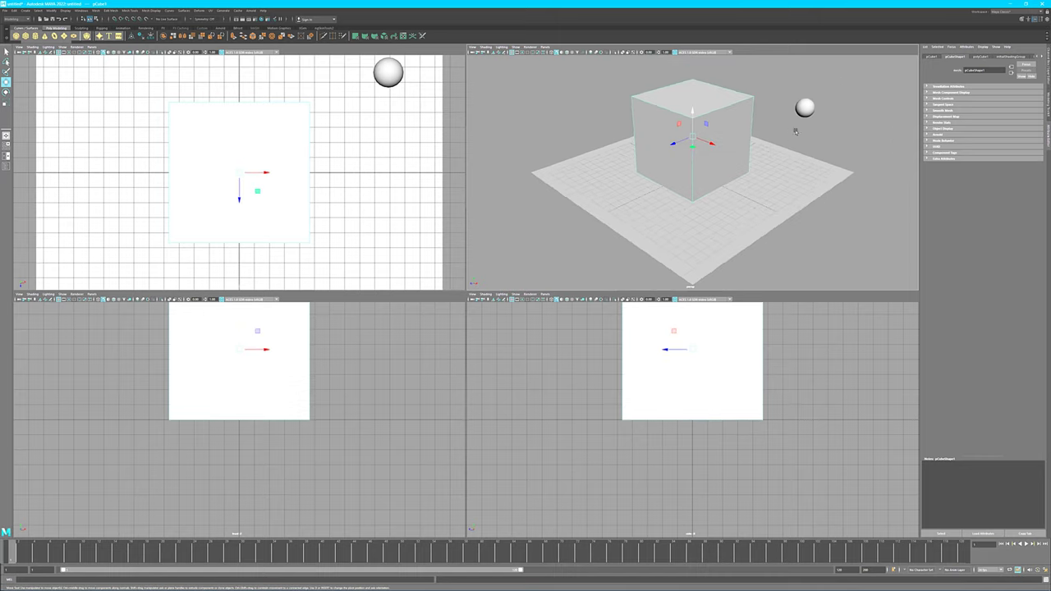
left_click(803, 110)
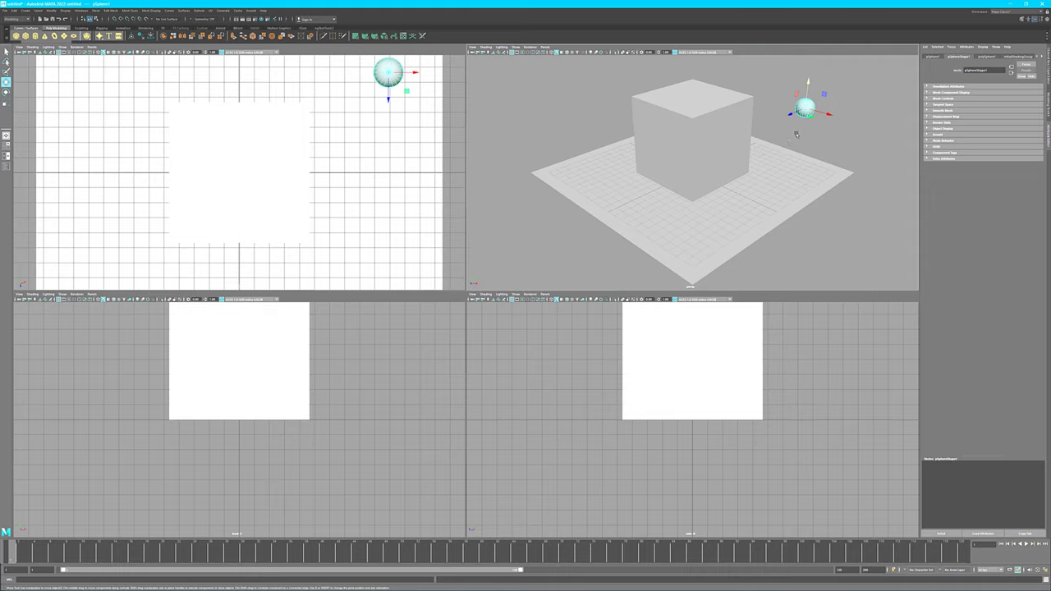
key("Delete")
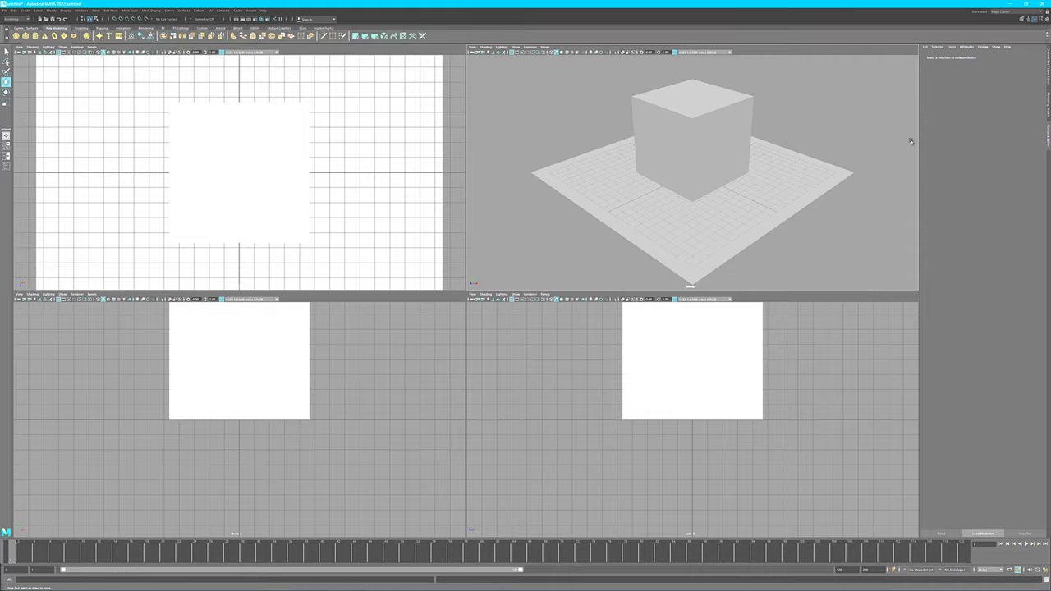
- Try Arnold > Lights > Mesh Light with nothing selected and dismiss the warning
left_click(250, 10)
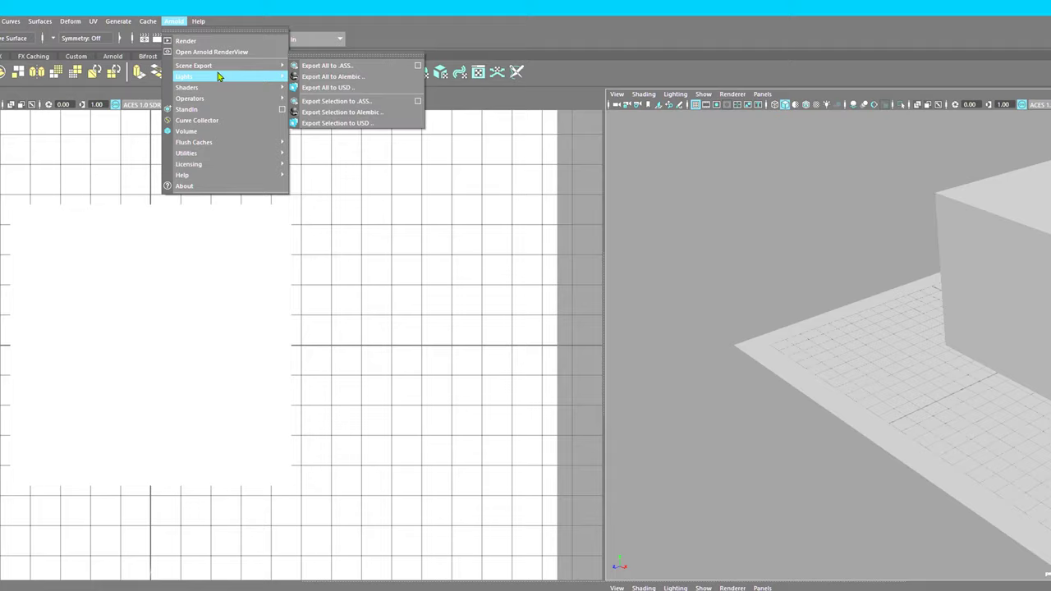
mouse_move(218, 75)
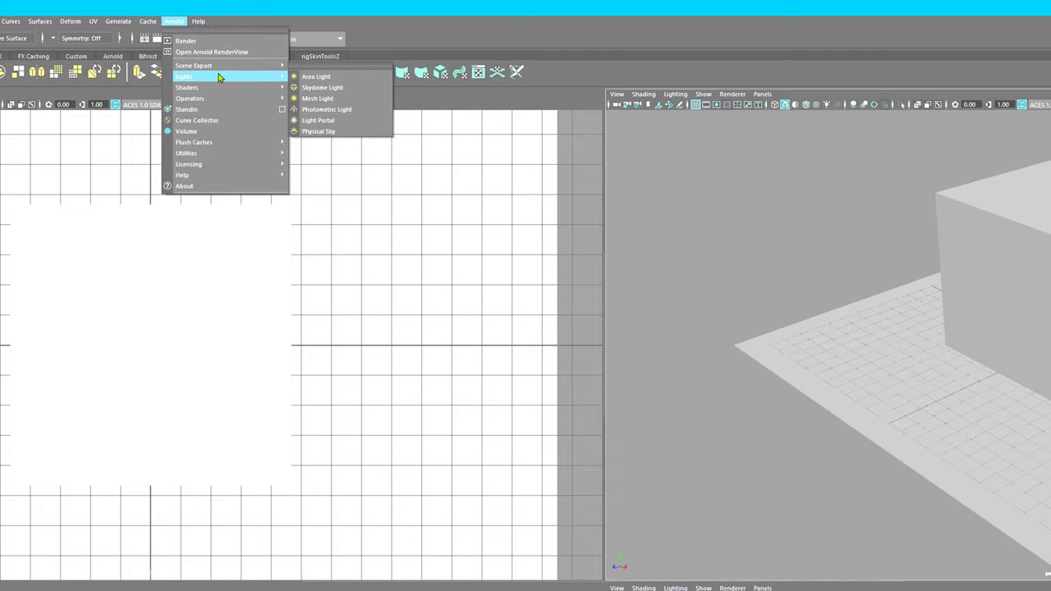
left_click(336, 97)
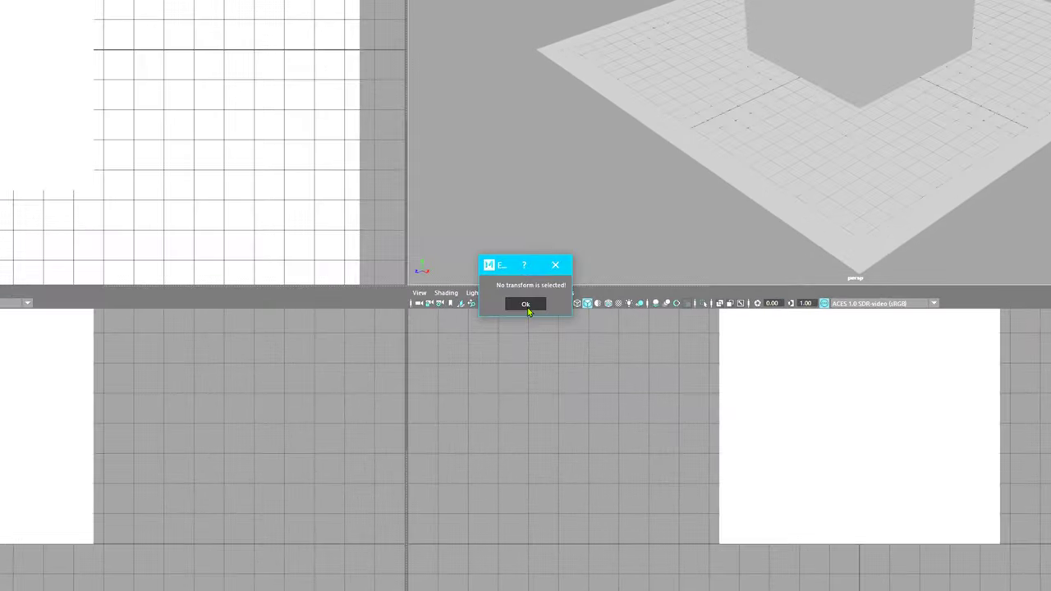
left_click(527, 306)
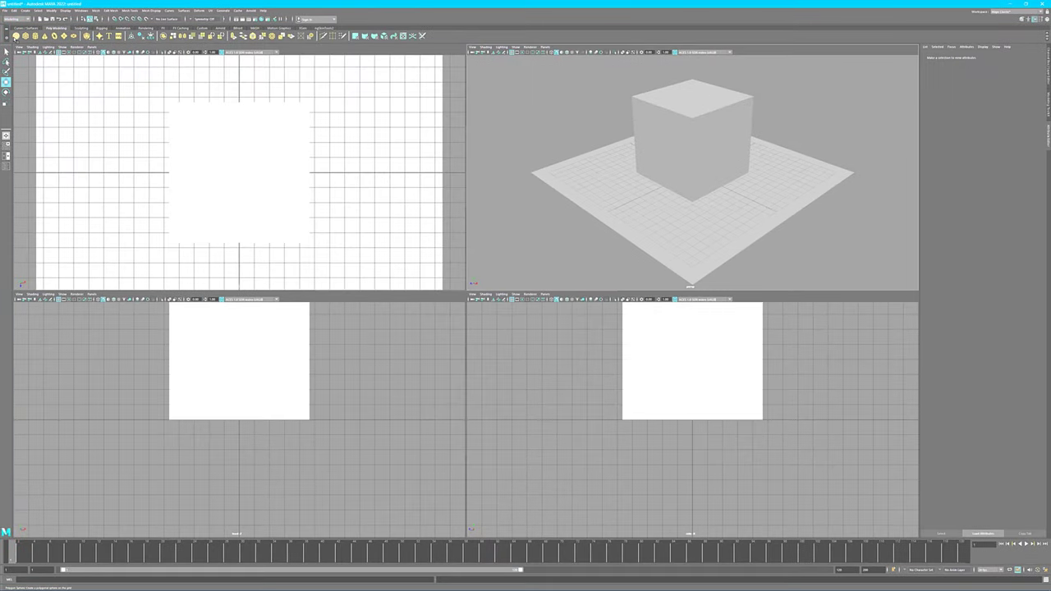
- Create a polygon sphere and move it right along X and up along Y
left_click(15, 36)
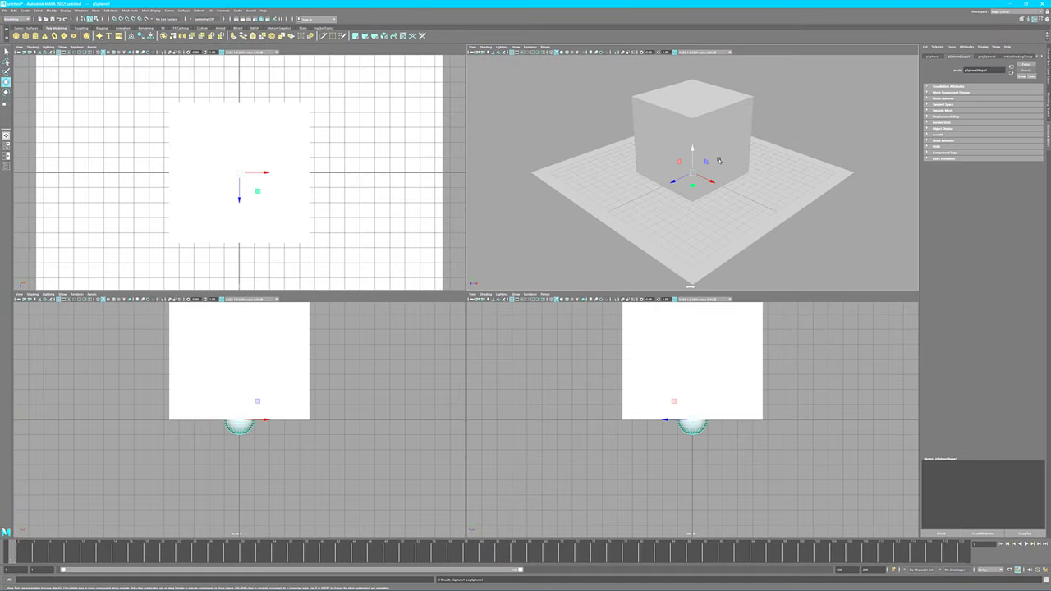
key("4")
left_click_drag(711, 181, 790, 223)
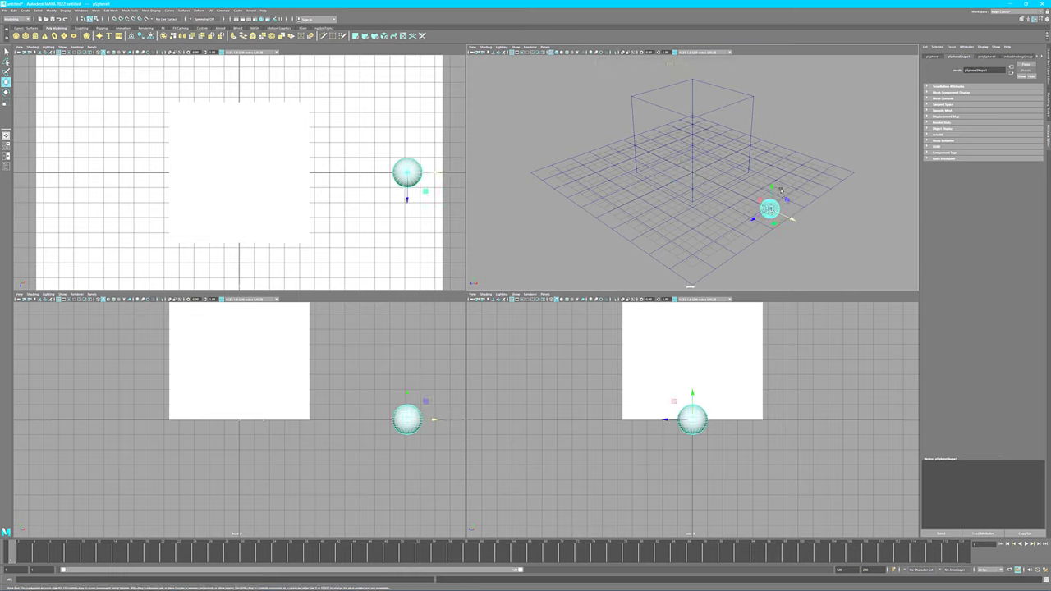
mouse_move(773, 188)
left_mouse_down()
mouse_move(781, 65)
mouse_move(771, 120)
mouse_move(791, 115)
left_mouse_up()
key("5")
scroll(321, 166, "down", 5)
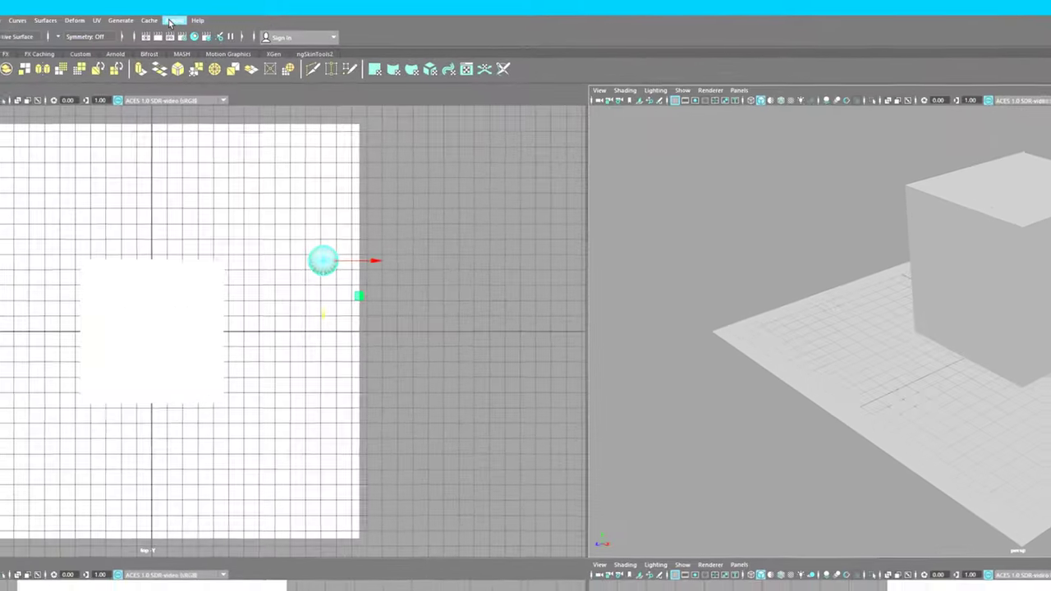
- Turn the sphere into an Arnold Mesh Light and set the viewport renderer to Arnold
left_click(250, 9)
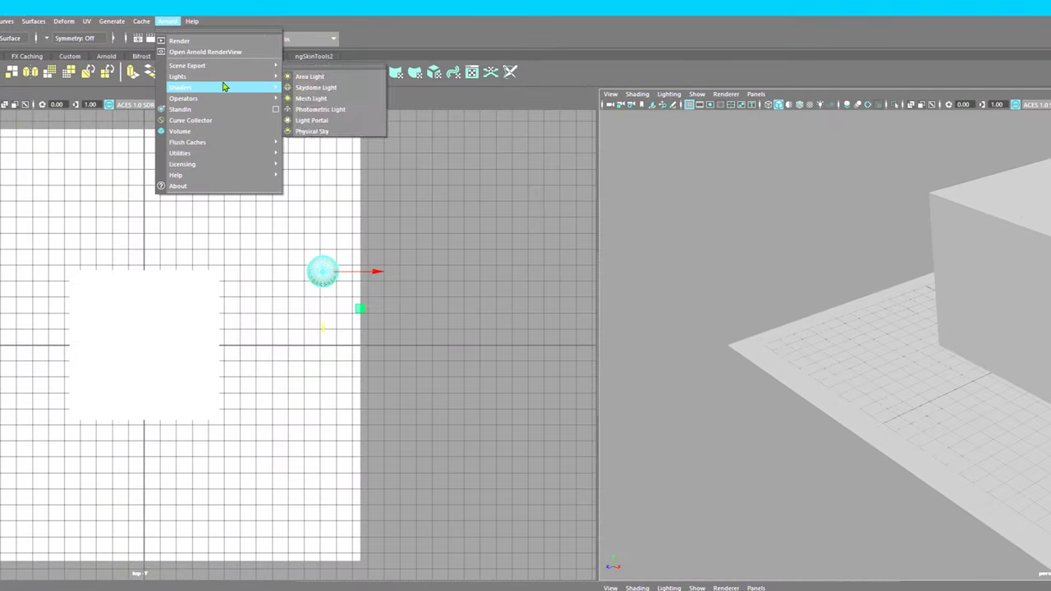
mouse_move(229, 76)
left_click(325, 99)
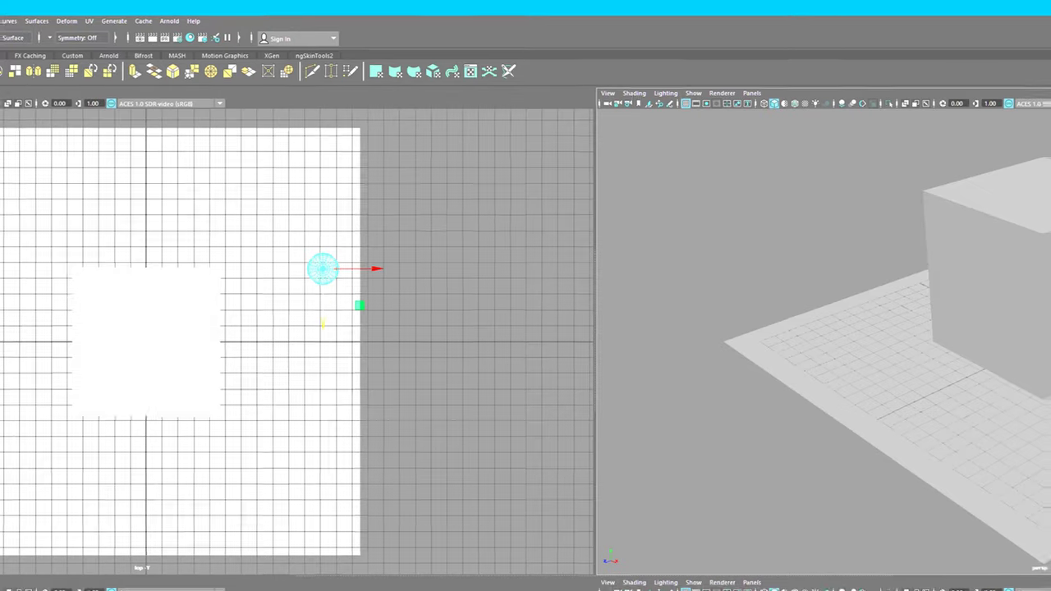
key("ctrl+a")
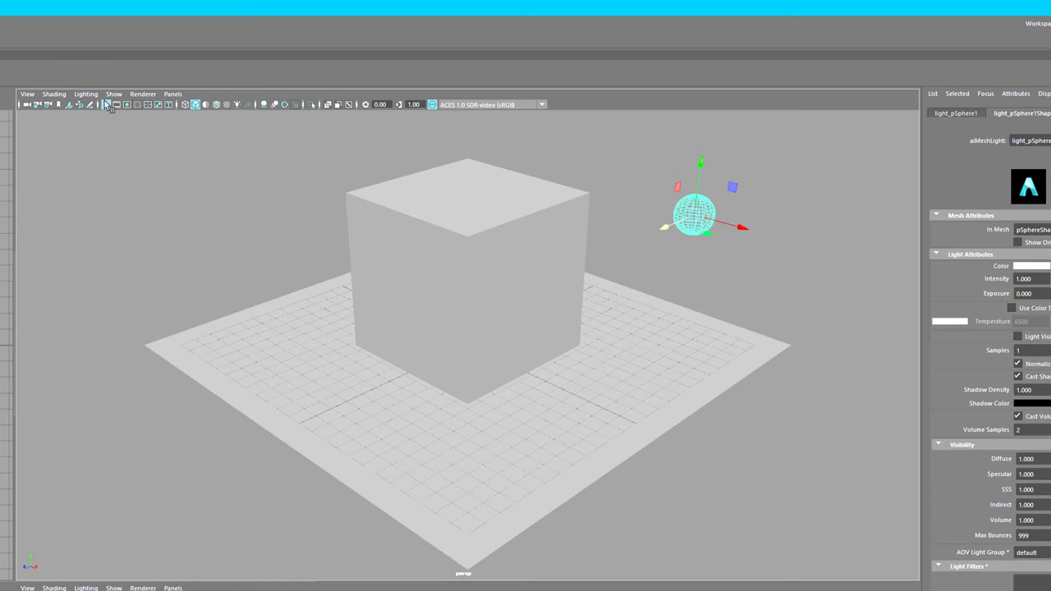
left_click(142, 93)
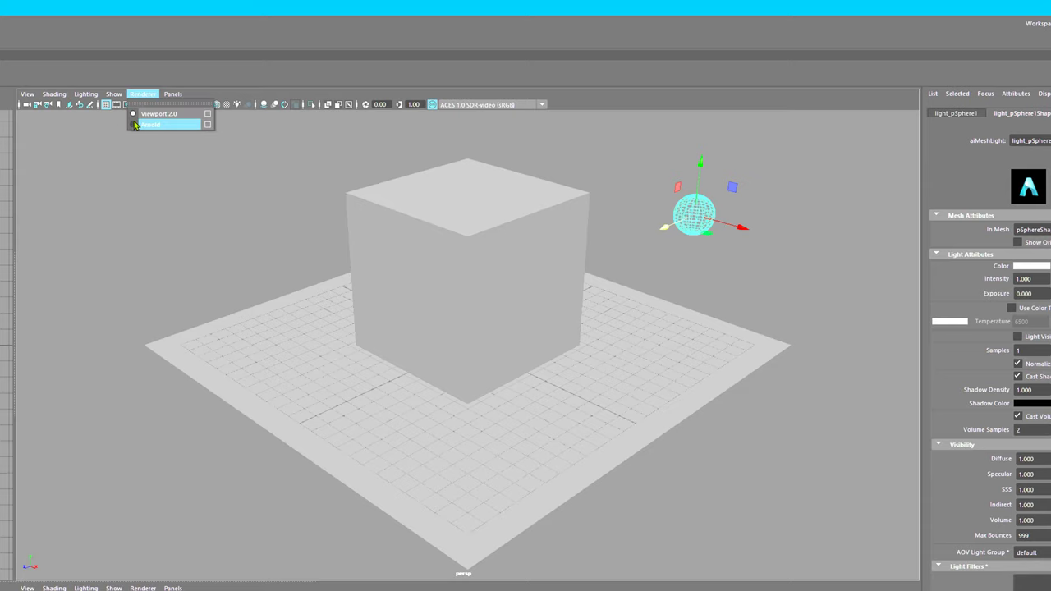
left_click(207, 124)
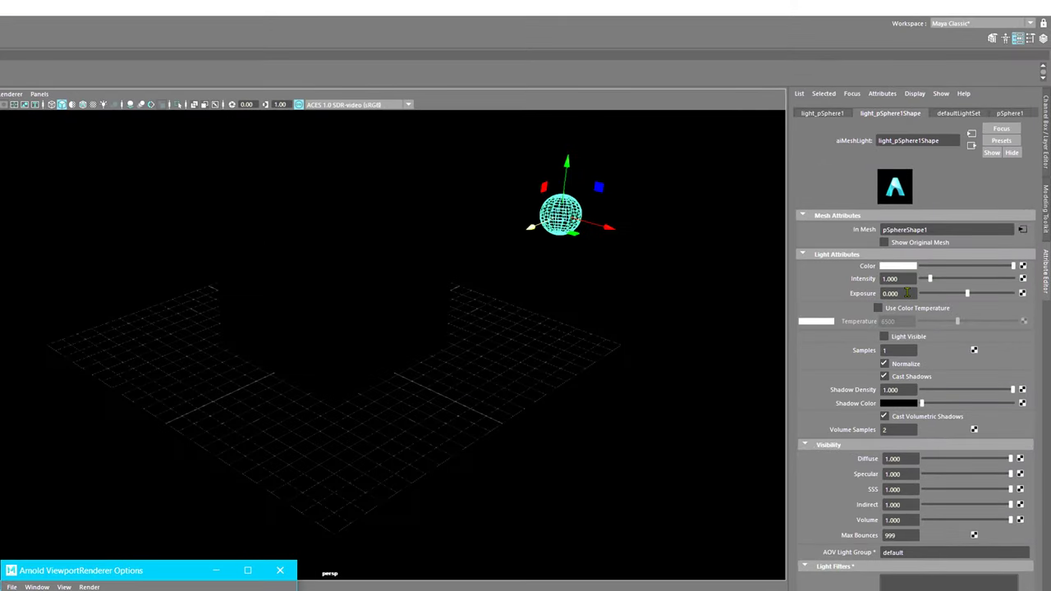
- Uncheck Normalize on light_pSphere1Shape and set its Exposure to 6
left_click(910, 366)
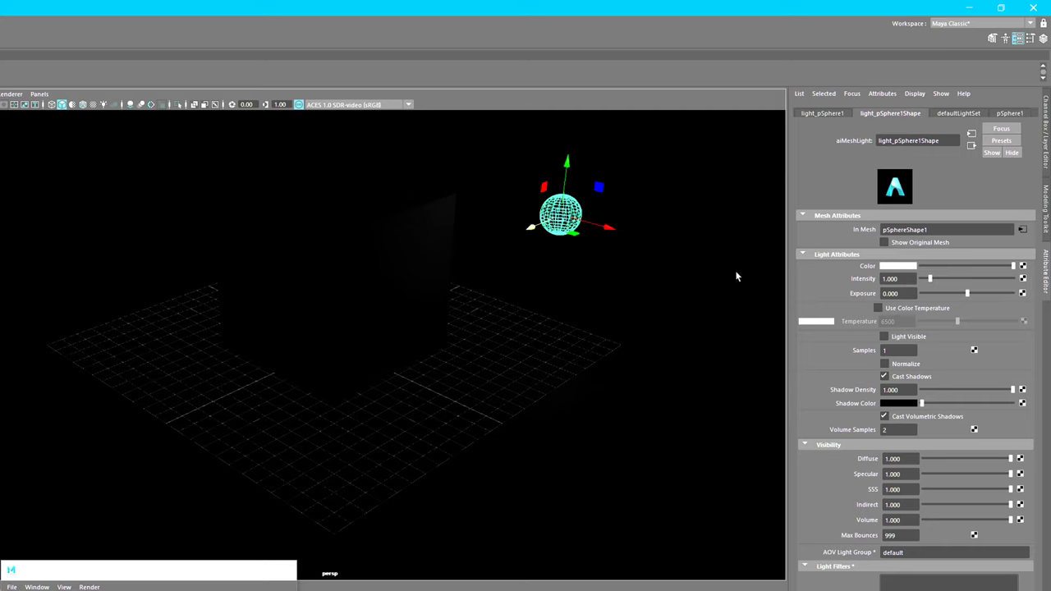
left_click(906, 294)
left_click_drag(912, 296, 840, 288)
type("6")
key("Return")
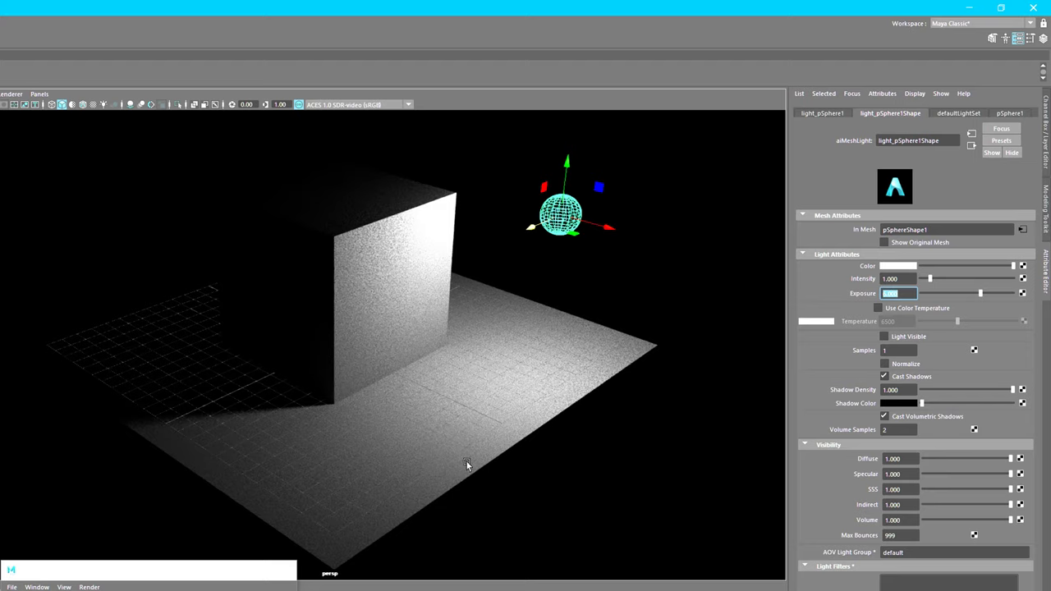
left_click_drag(163, 576, 235, 579)
scroll(405, 422, "up", 2)
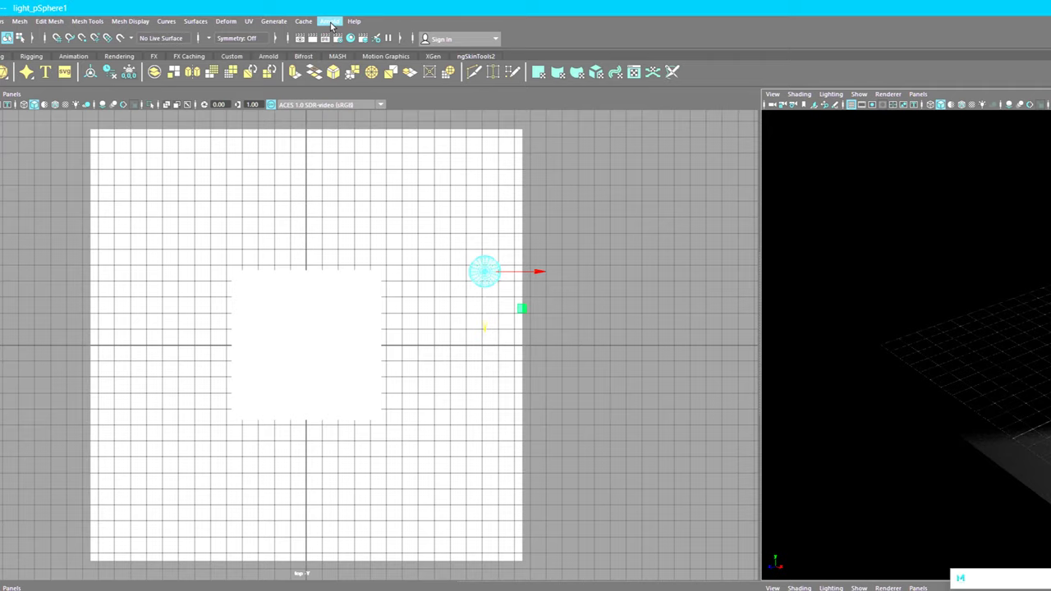
- Render the scene in Arnold RenderView and widen the RenderView window
left_click(329, 21)
left_click(341, 41)
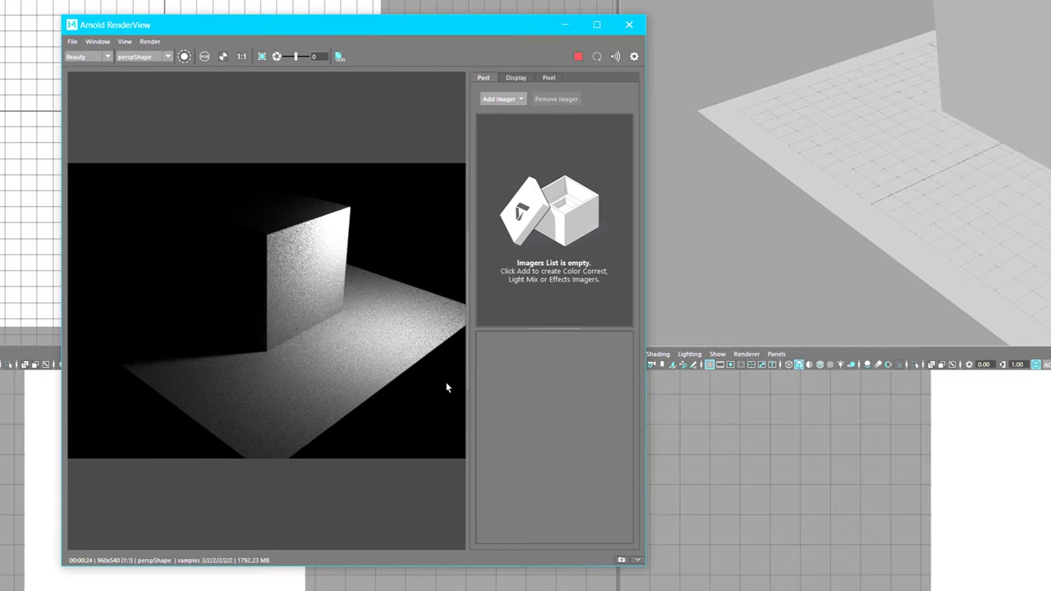
scroll(274, 310, "up", 3)
scroll(274, 305, "up", 2)
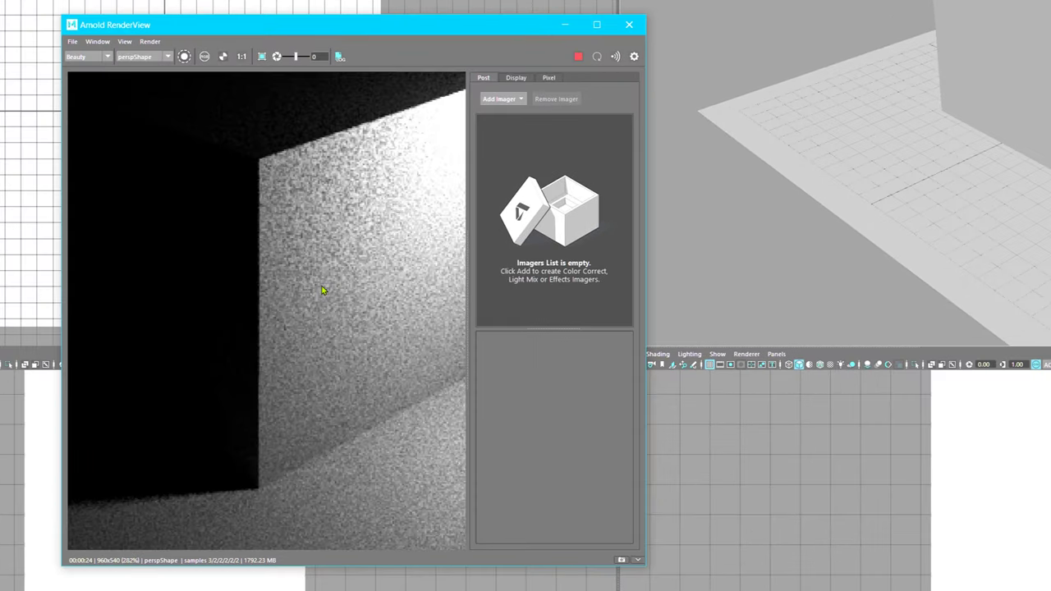
scroll(323, 290, "down", 6)
scroll(323, 291, "up", 1)
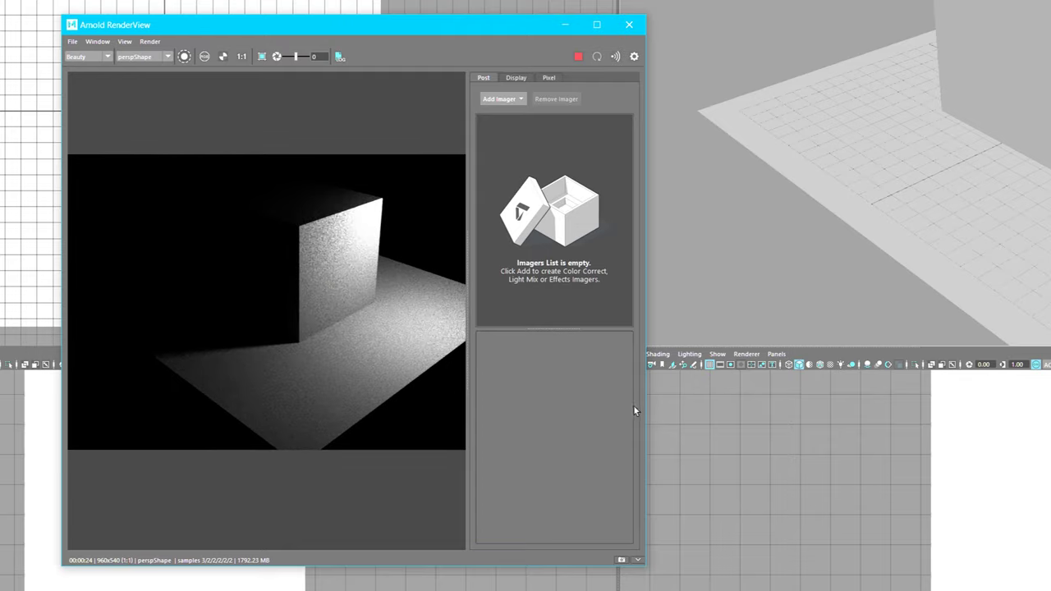
left_click_drag(649, 395, 812, 394)
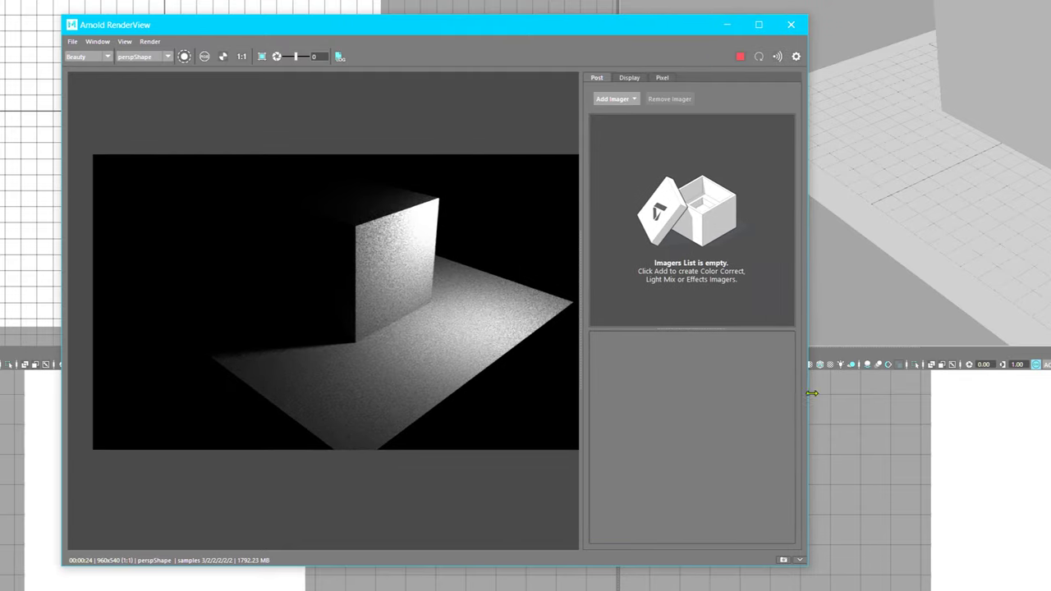
- Add a Denoiser OptiX imager to the render
left_click(625, 100)
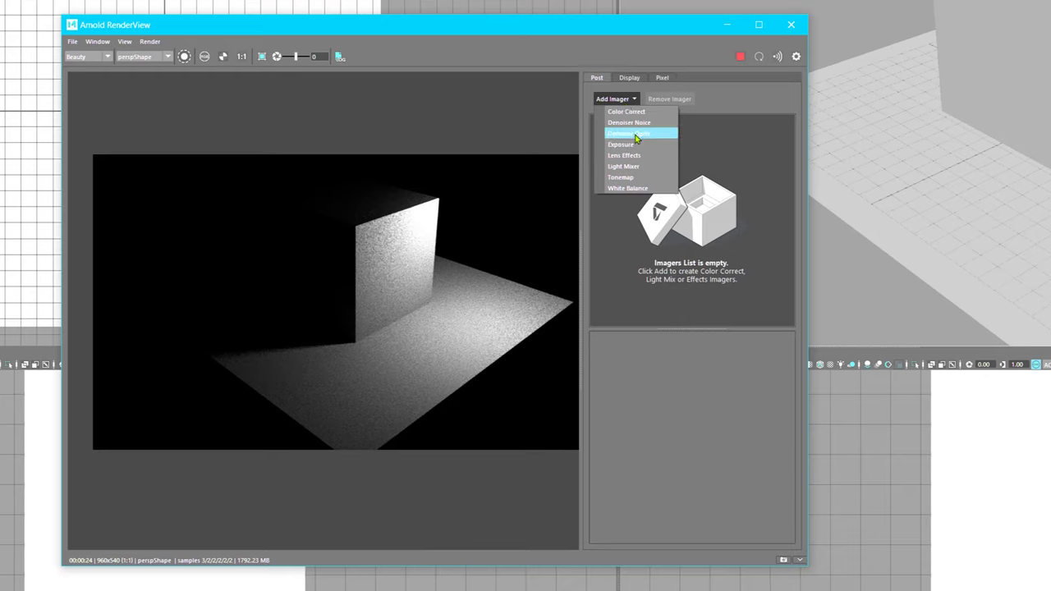
left_click(637, 134)
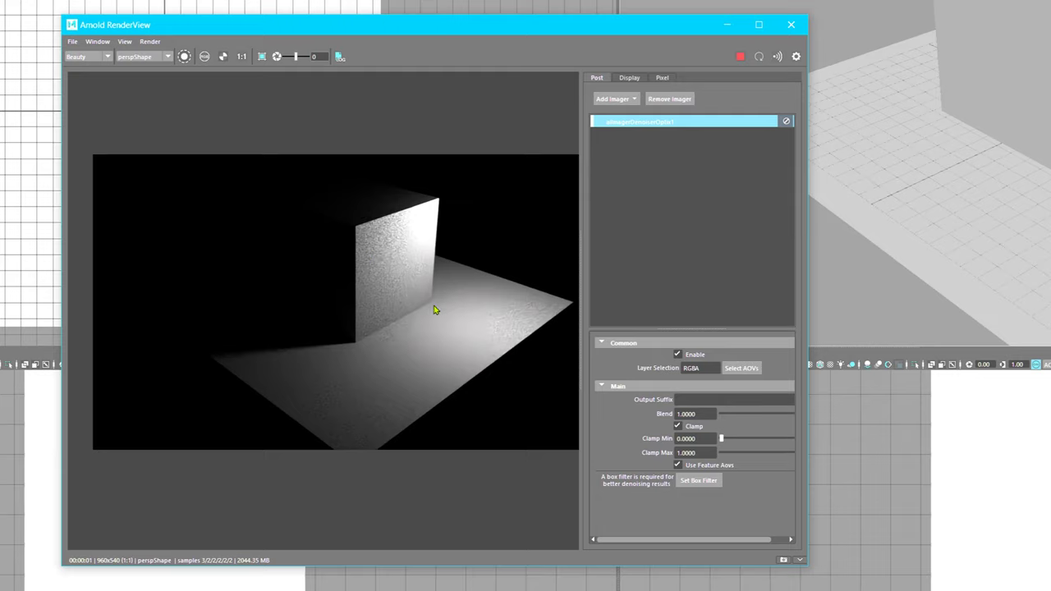
scroll(407, 263, "up", 2)
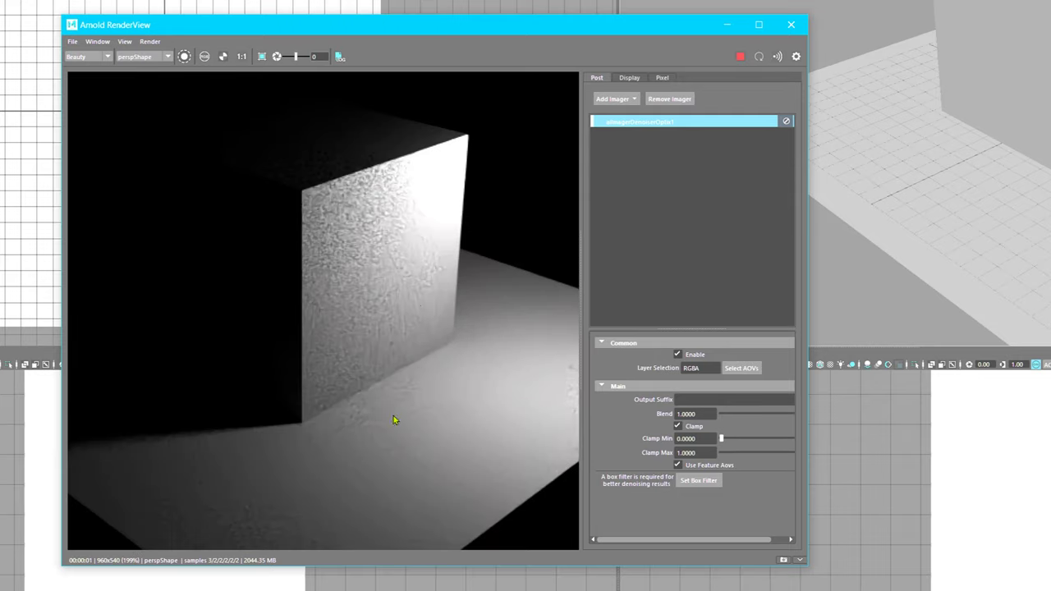
scroll(422, 302, "down", 2)
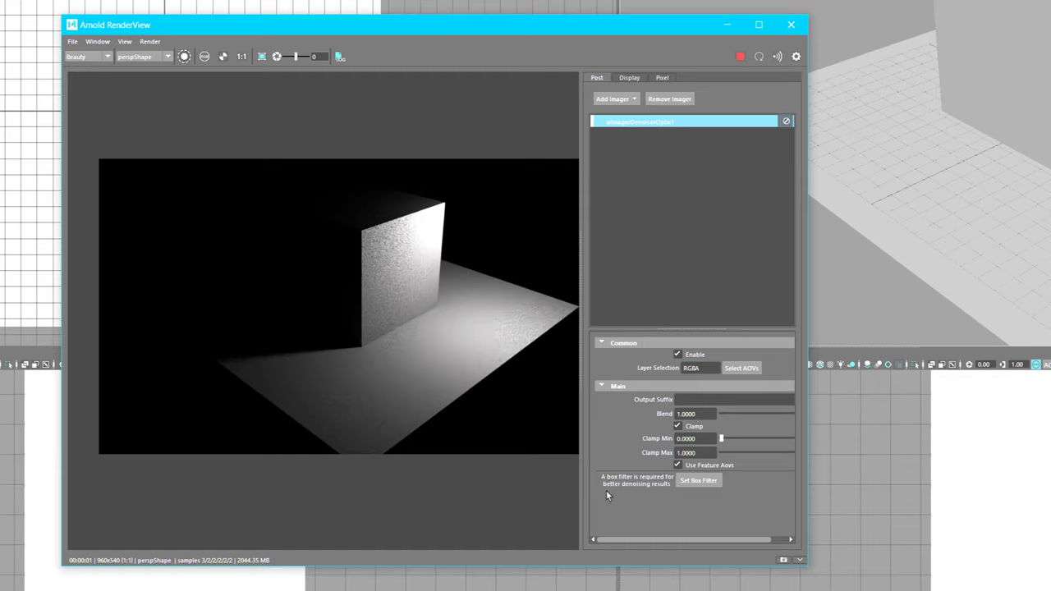
- Apply Set Box Filter for the OptiX denoiser, then close the imager list unchanged
left_click(696, 481)
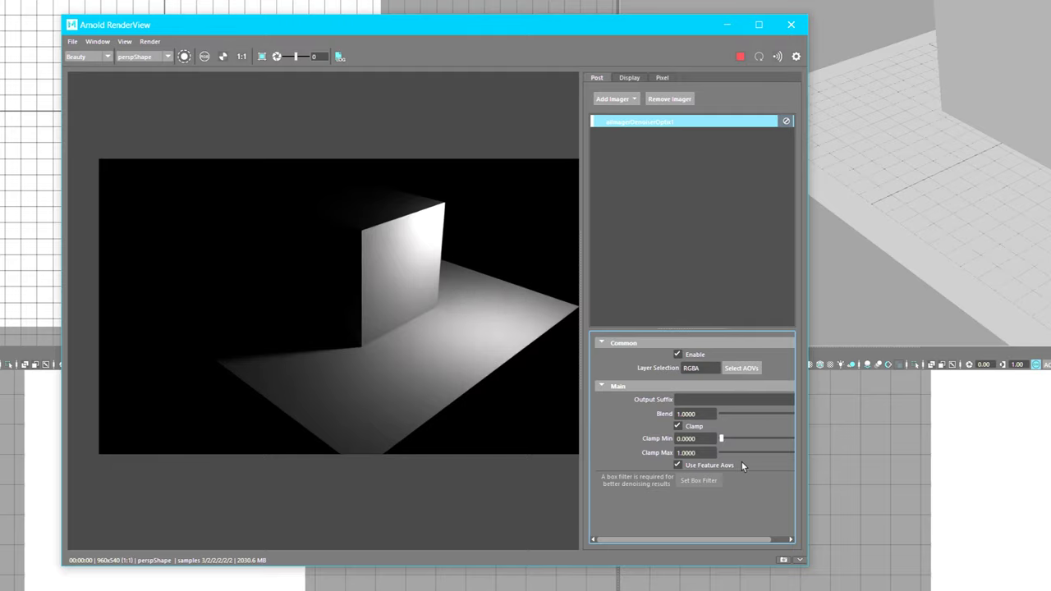
scroll(439, 333, "up", 5)
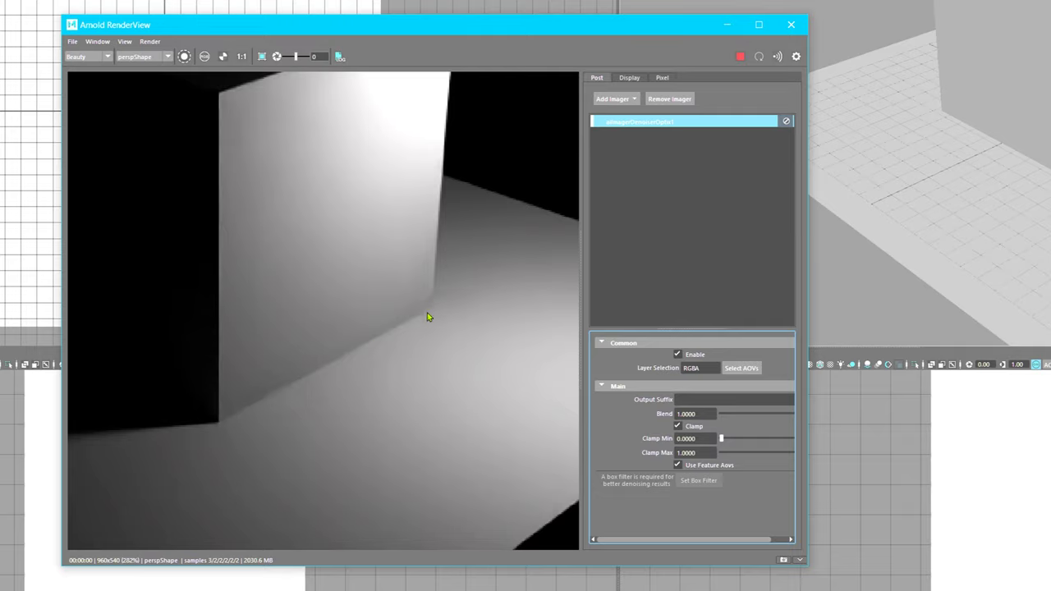
scroll(329, 325, "down", 5)
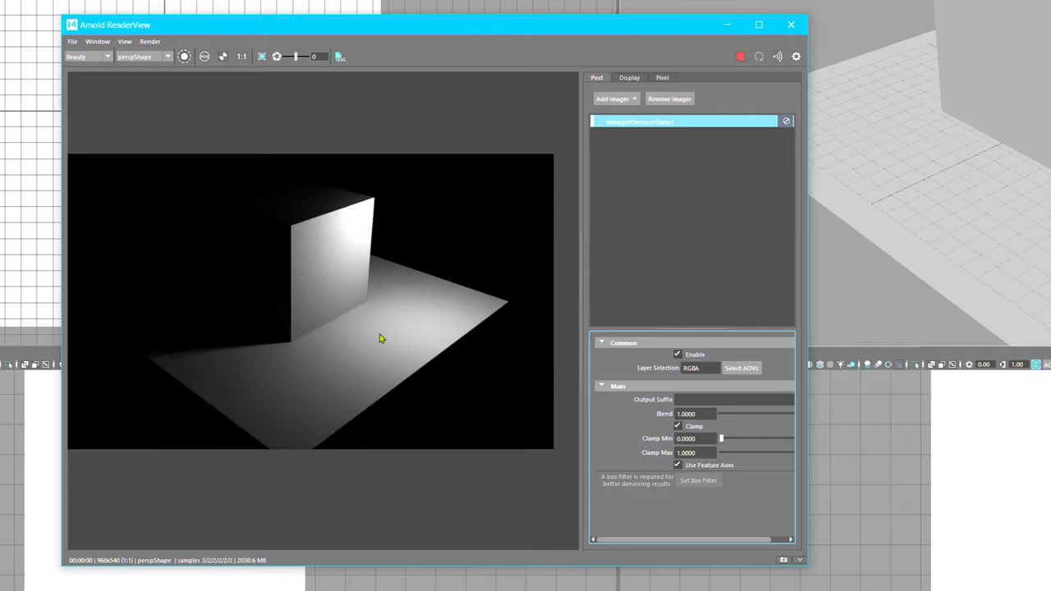
left_click(632, 99)
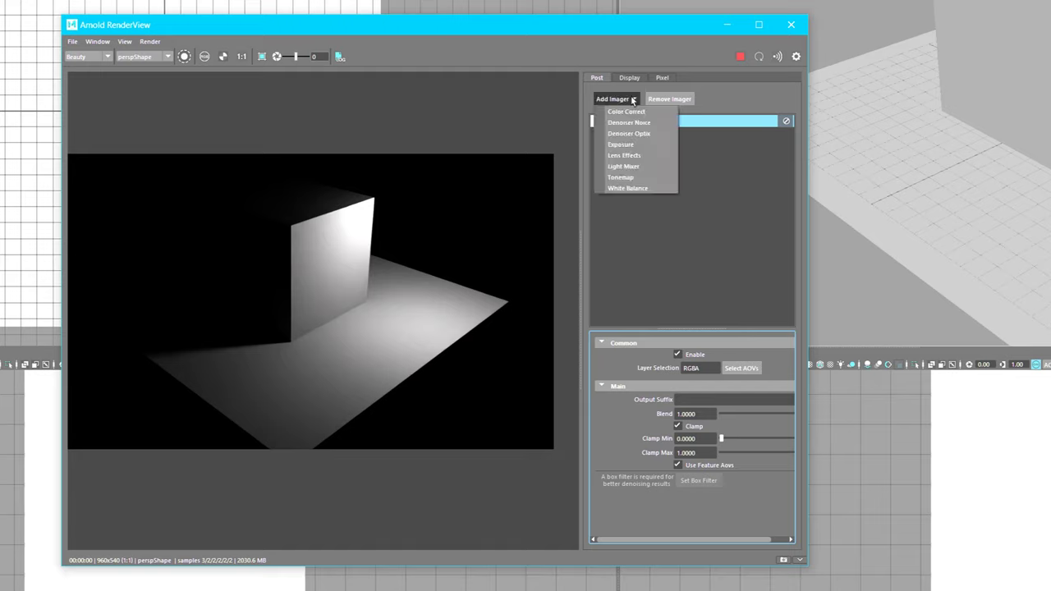
left_click(734, 96)
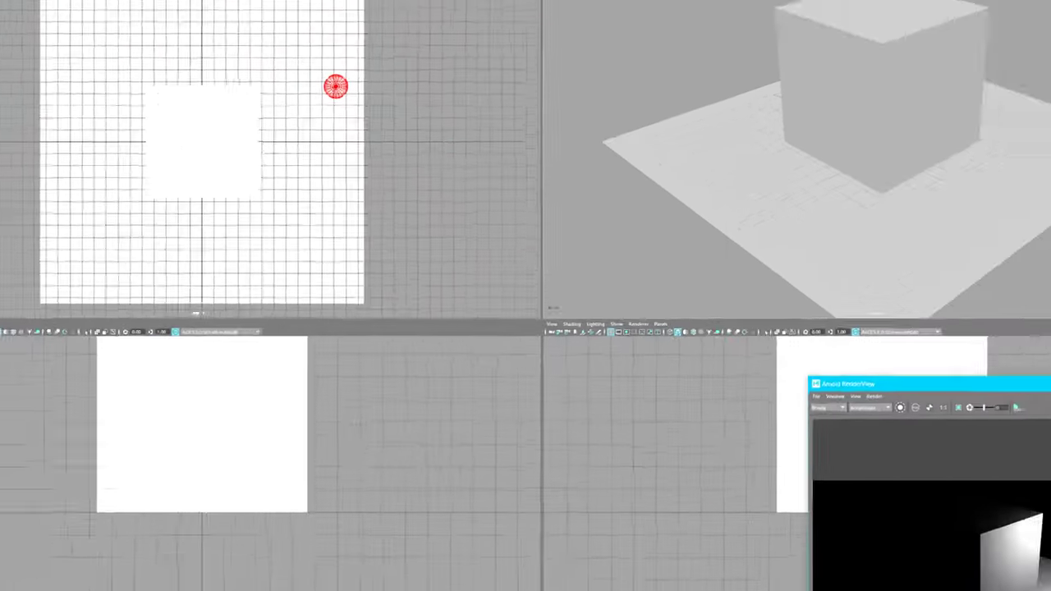
- Drag the sphere mesh light right, then down-left to relight the cube and floor
left_click(829, 96)
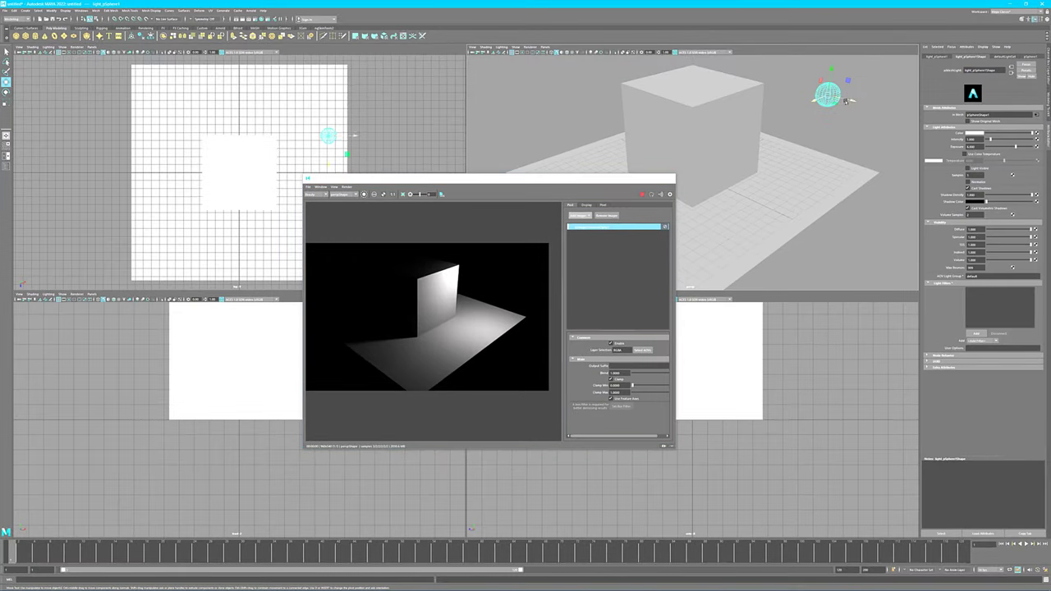
left_click_drag(846, 100, 937, 131)
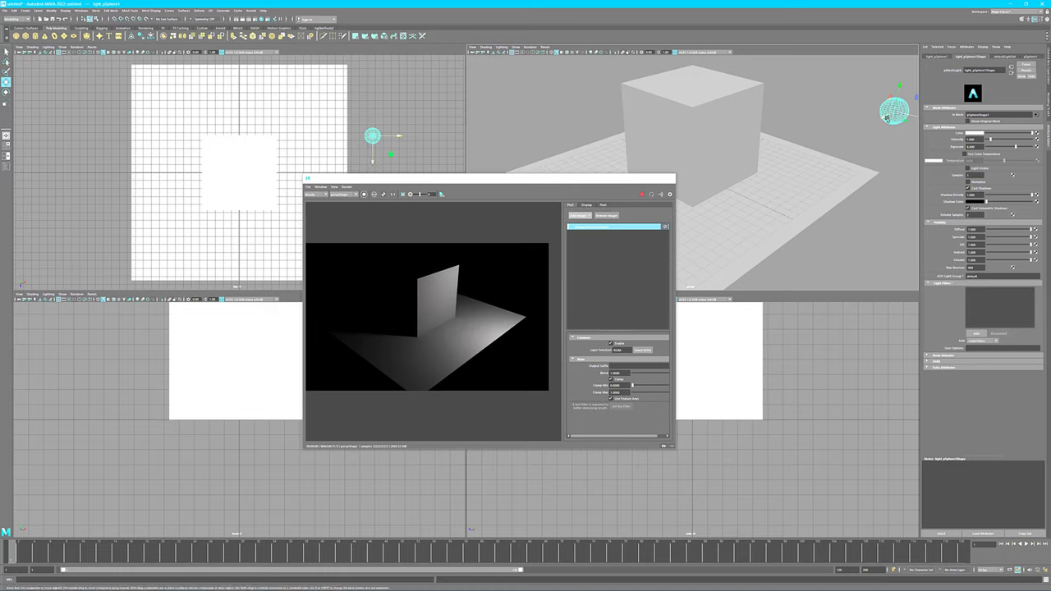
left_click_drag(886, 115, 718, 200)
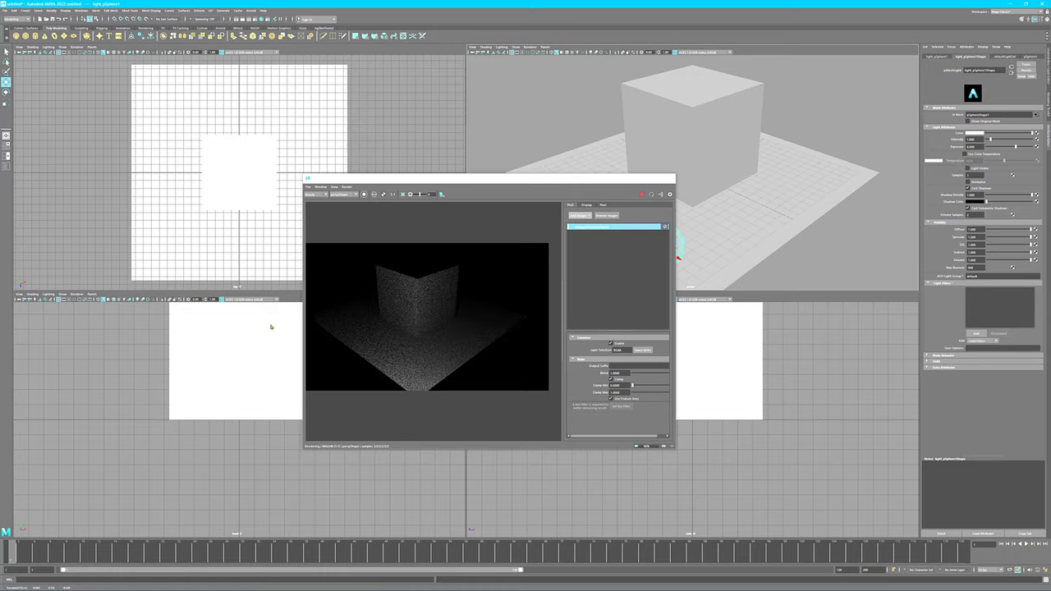
scroll(414, 299, "up", 2)
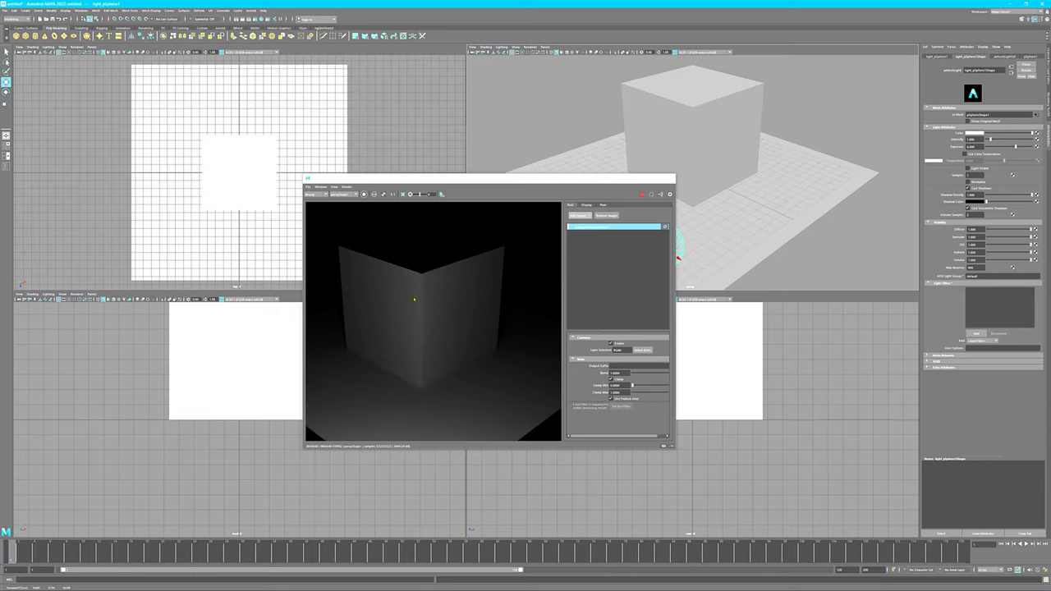
scroll(415, 299, "down", 2)
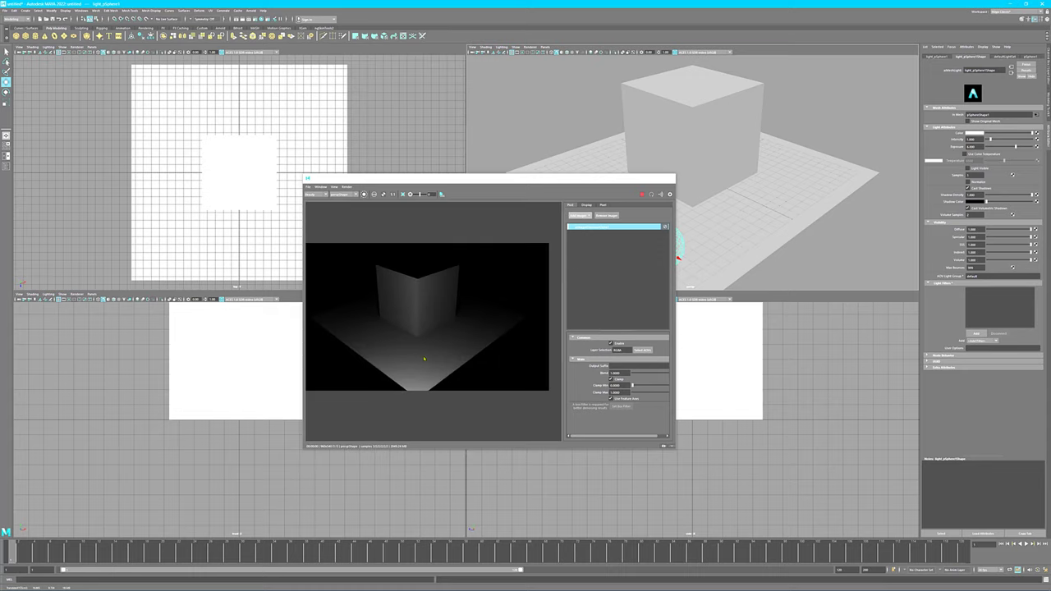